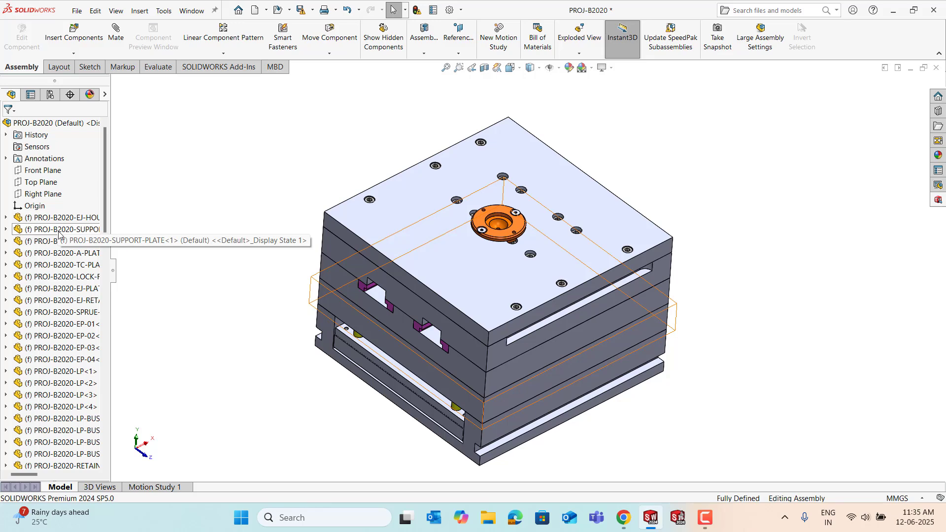
# Step: Hide the mold base plates, ejector plates, guide components at one corner and the long screws around the core and cavity inserts
pyautogui.scroll(-15, 59, 235)
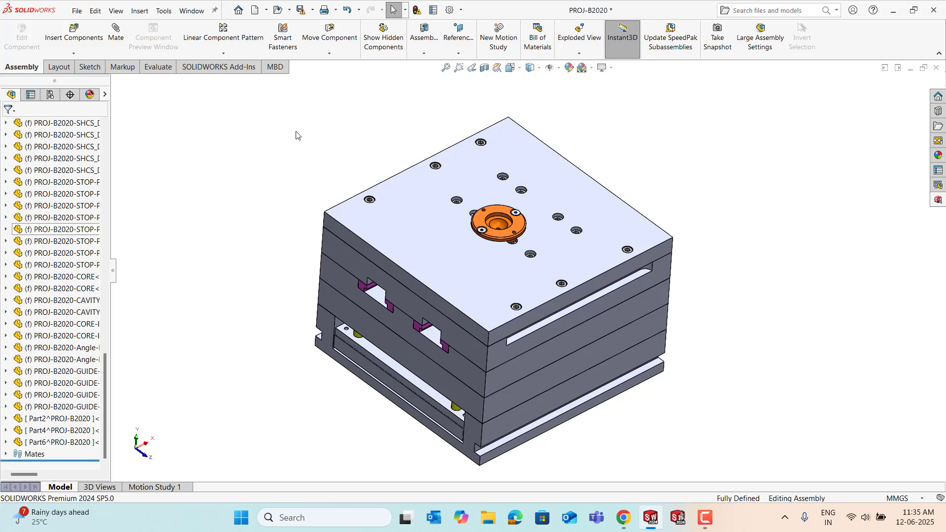
pyautogui.press('Tab')
pyautogui.press('Tab')
pyautogui.press('Tab')
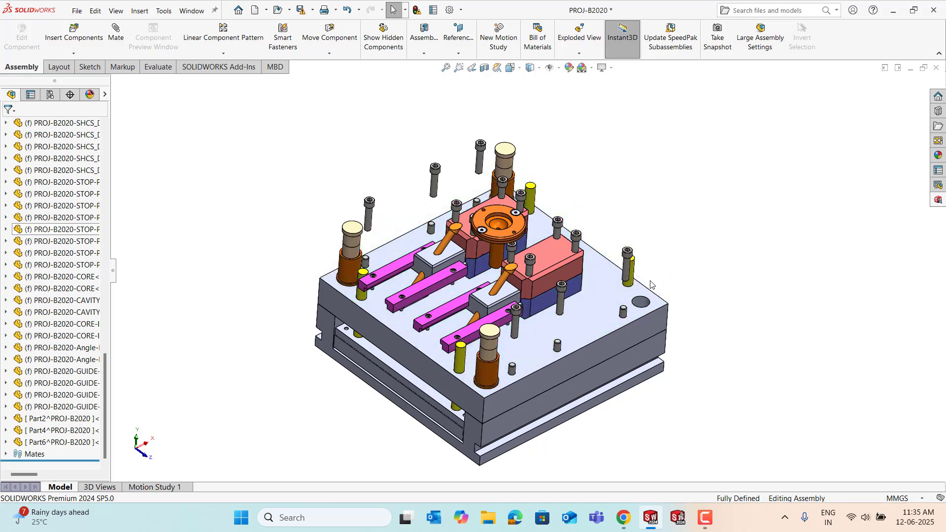
pyautogui.press('Tab')
pyautogui.press('Tab')
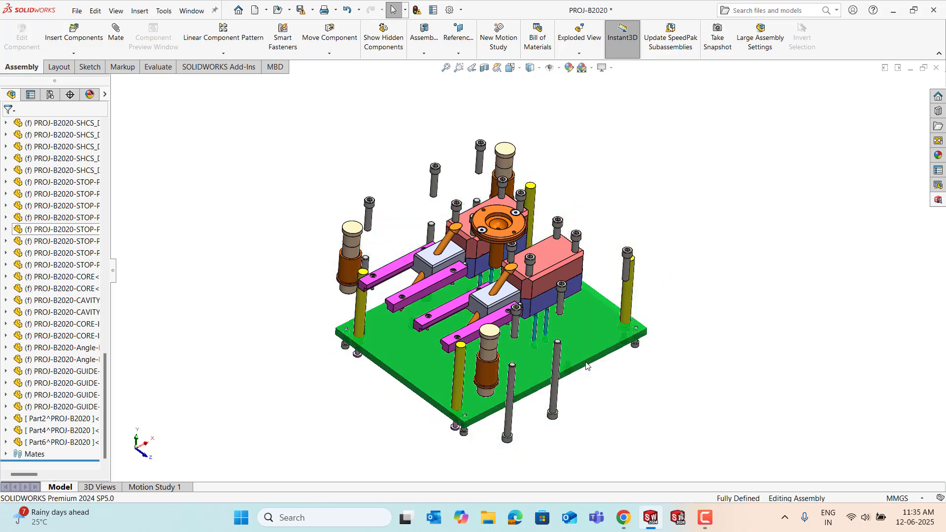
pyautogui.press('Tab')
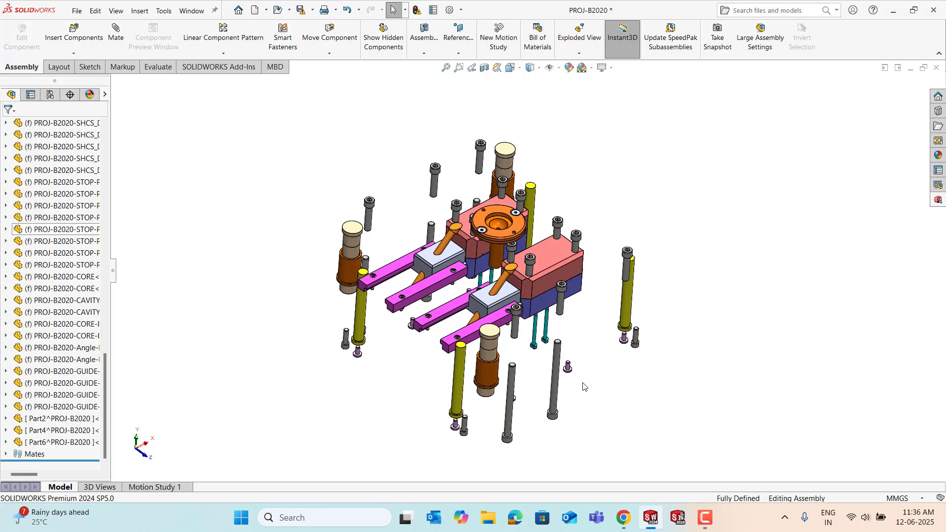
pyautogui.press('Tab')
pyautogui.press('Tab')
pyautogui.press('Tab')
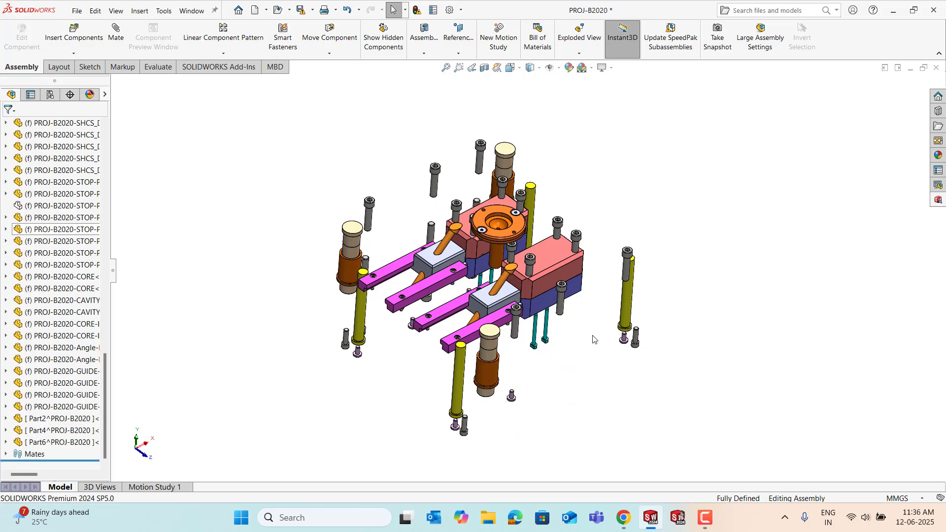
# Step: Hide every component except one set of cavity, core, side core insert and its two ejector pins, using an inverted selection
pyautogui.scroll(-8, 593, 339)
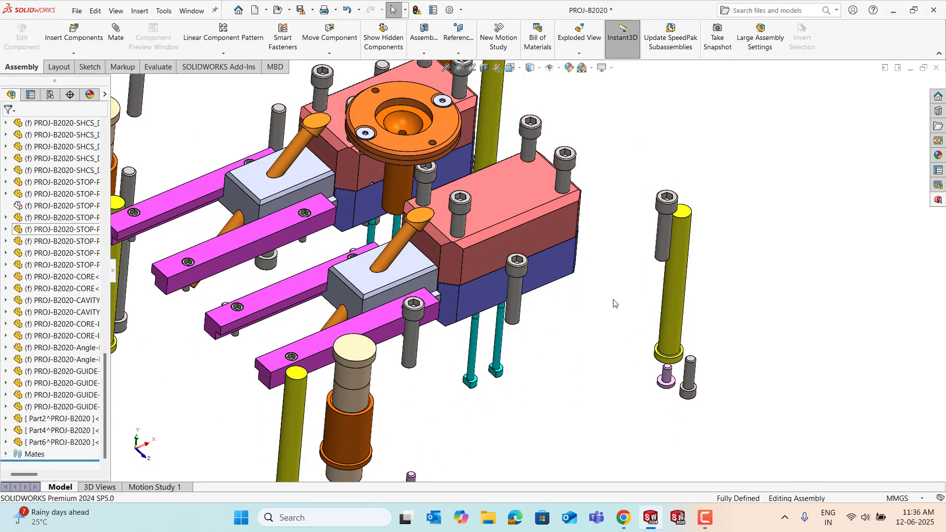
pyautogui.click(507, 294)
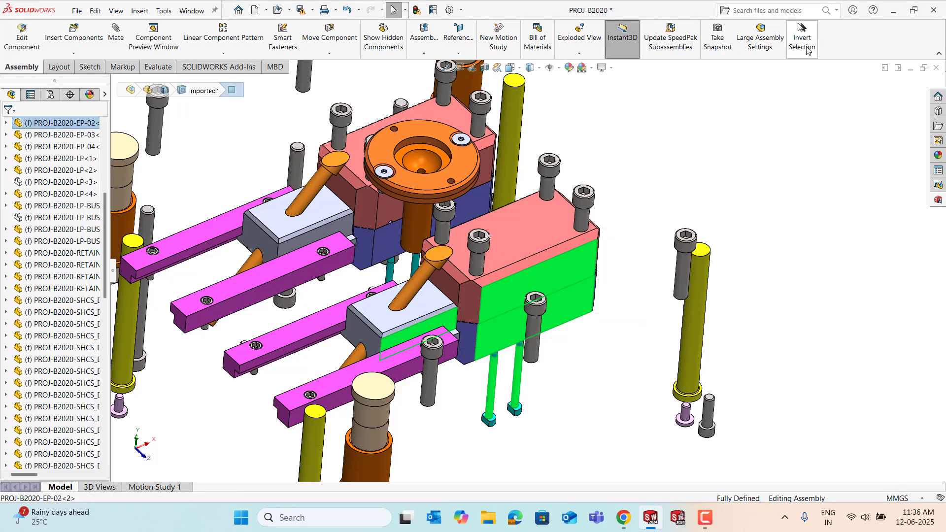
pyautogui.click(808, 51)
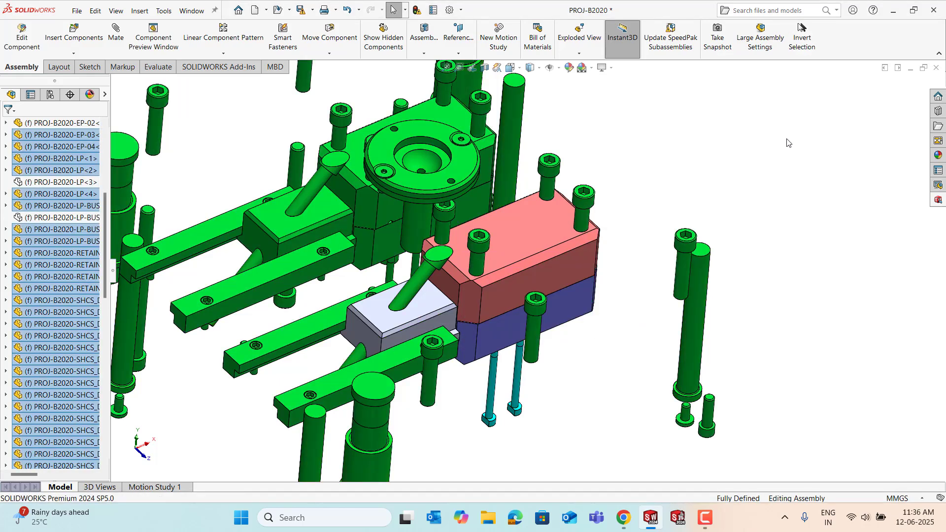
pyautogui.rightClick(777, 168)
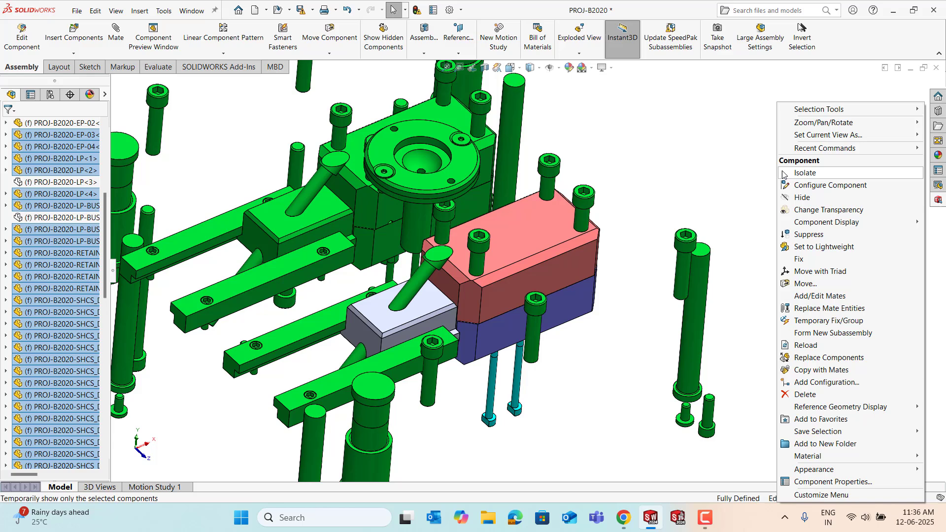
pyautogui.click(795, 201)
# Step: Make the cavity block transparent and inspect the part impression between the core and cavity from several sides
pyautogui.moveTo(719, 234); pyautogui.dragTo(690, 232, button='middle')
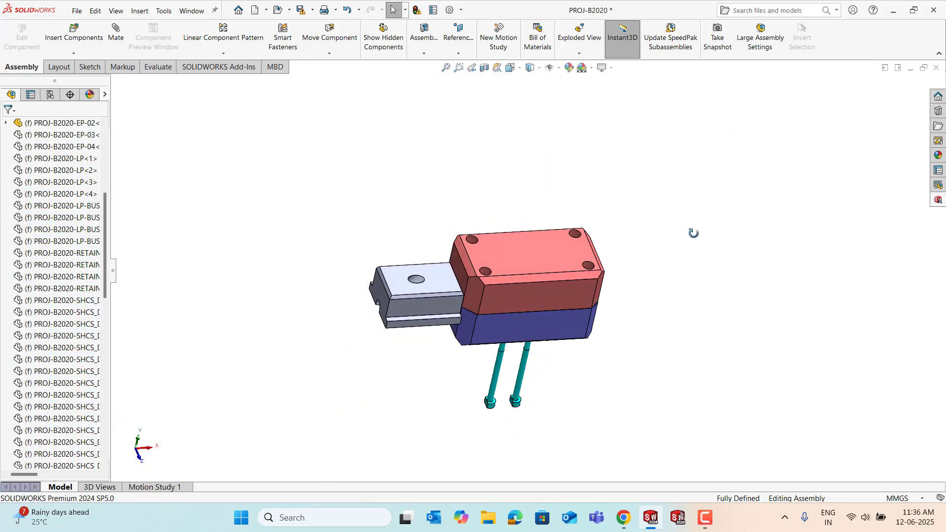
pyautogui.rightClick(571, 294)
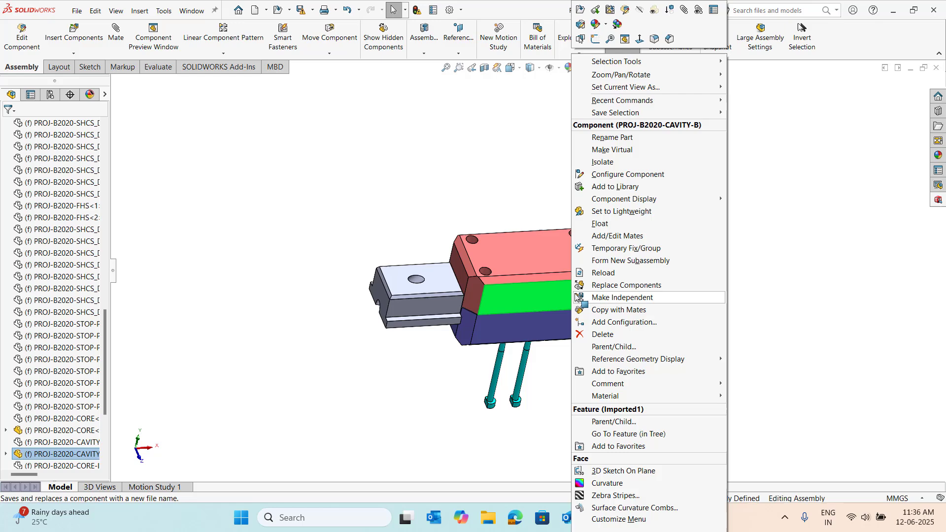
pyautogui.click(653, 11)
pyautogui.click(685, 207)
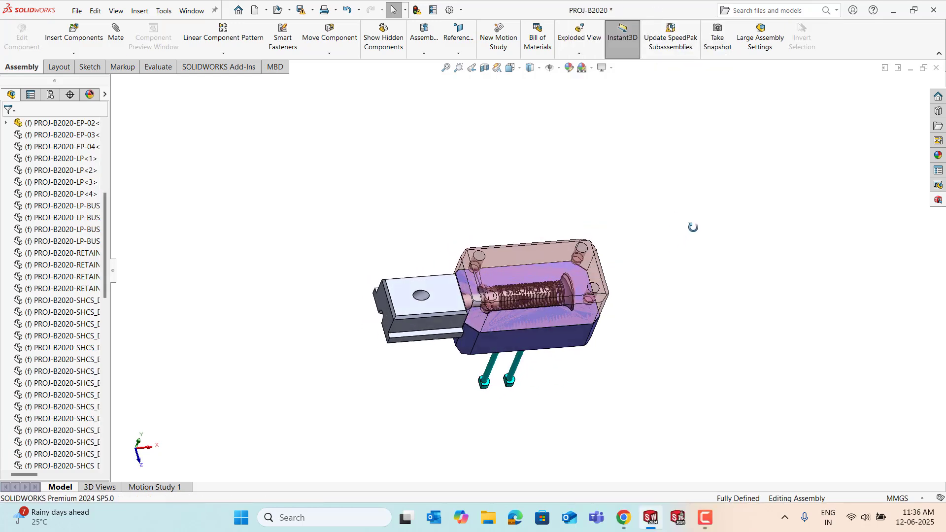
pyautogui.moveTo(694, 227)
pyautogui.mouseDown(button='middle')
pyautogui.moveTo(676, 251)
pyautogui.moveTo(668, 223)
pyautogui.moveTo(671, 266)
pyautogui.moveTo(715, 262)
pyautogui.moveTo(709, 205)
pyautogui.moveTo(714, 269)
pyautogui.moveTo(699, 247)
pyautogui.moveTo(716, 266)
pyautogui.moveTo(646, 274)
pyautogui.mouseUp(button='middle')
pyautogui.scroll(-3, 634, 292)
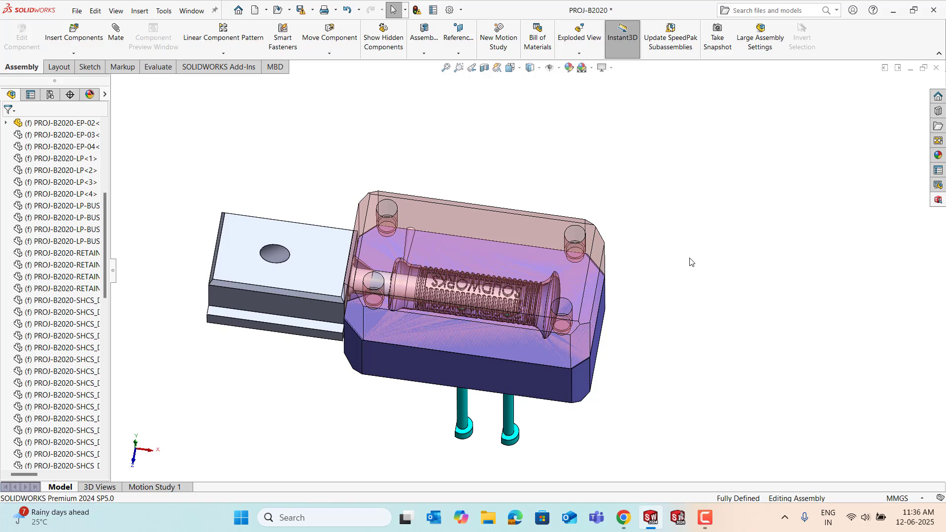
pyautogui.moveTo(714, 252); pyautogui.dragTo(534, 371, button='middle')
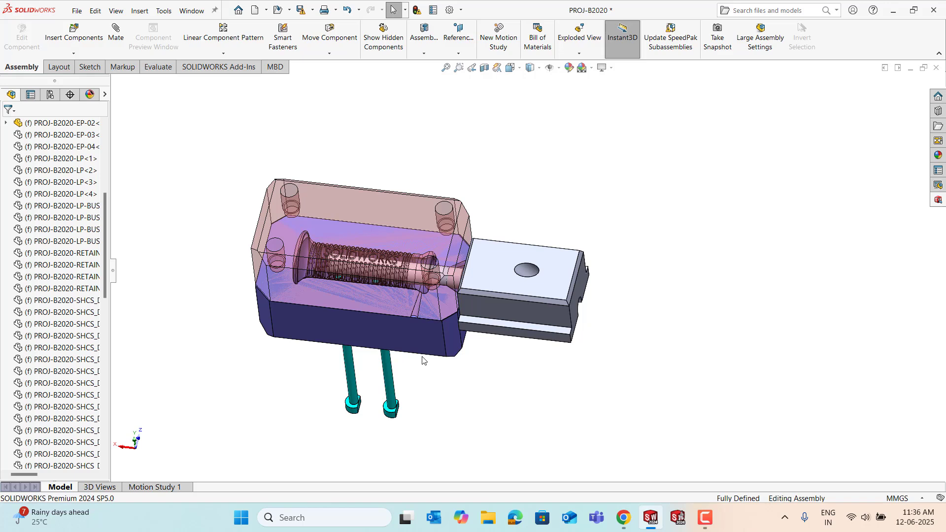
# Step: Insert a new part in the assembly, positioned on the core's parting face
pyautogui.click(73, 53)
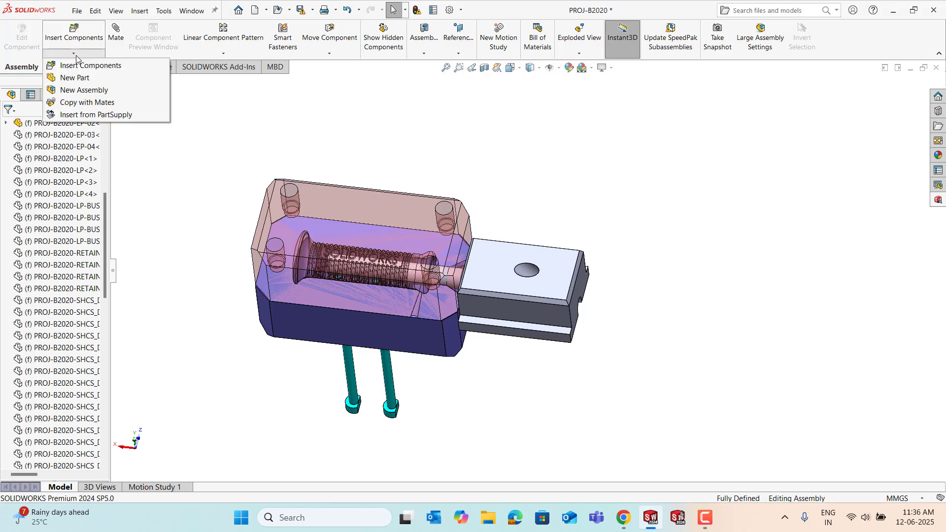
pyautogui.click(74, 78)
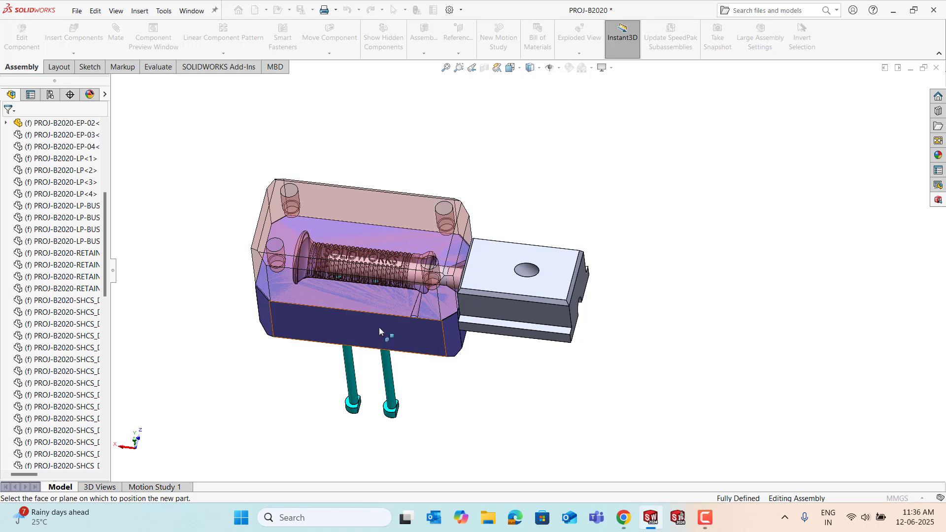
pyautogui.scroll(-8, 480, 315)
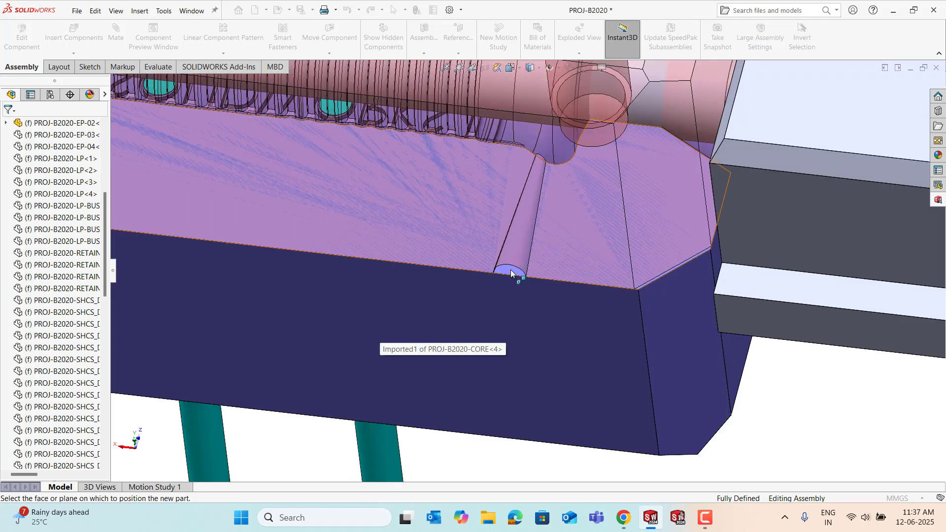
pyautogui.click(511, 271)
# Step: Sketch a corner rectangle around the part impression, spanning the centers of diagonally opposite screw holes
pyautogui.scroll(8, 512, 318)
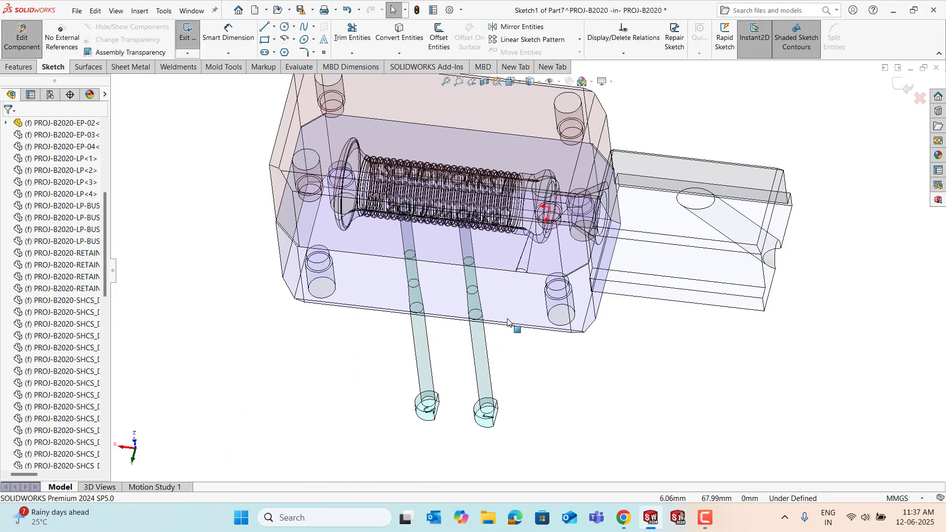
pyautogui.hotkey('ctrl', '8')
pyautogui.moveTo(509, 321); pyautogui.dragTo(547, 310, button='right')
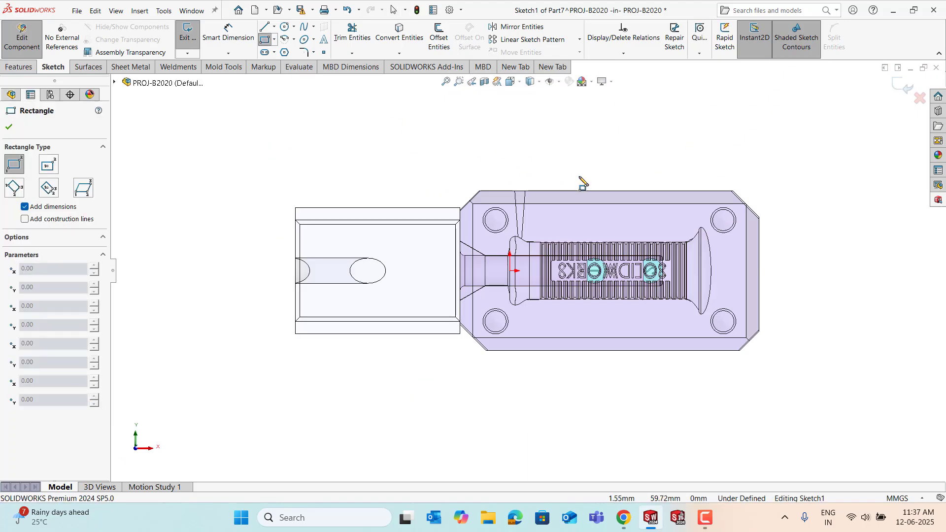
pyautogui.click(495, 220)
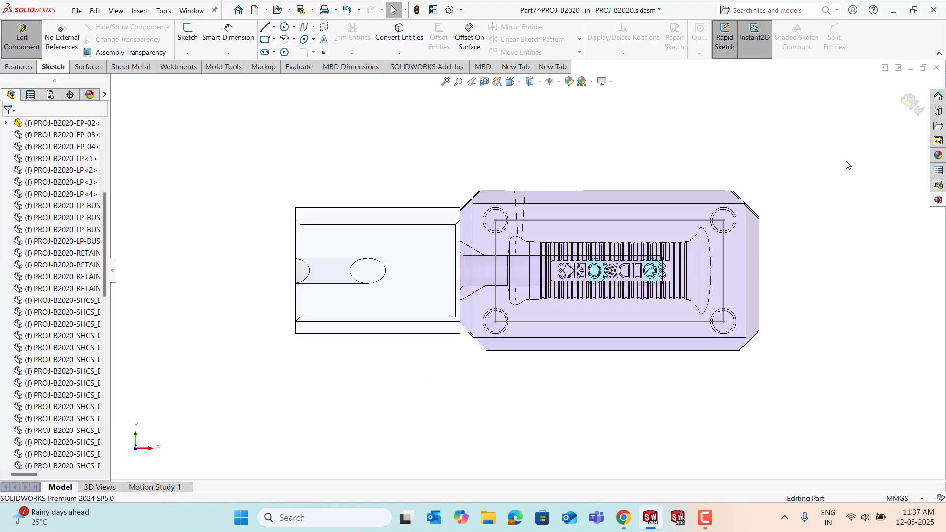
# Step: Extrude the rectangle 50 mm with the Mid Plane end condition and return to the assembly
pyautogui.scroll(3, 788, 222)
pyautogui.moveTo(769, 251)
pyautogui.mouseDown(button='middle')
pyautogui.moveTo(839, 123)
pyautogui.moveTo(751, 164)
pyautogui.mouseUp(button='middle')
pyautogui.scroll(-2, 750, 169)
pyautogui.moveTo(750, 168); pyautogui.dragTo(709, 176, button='right')
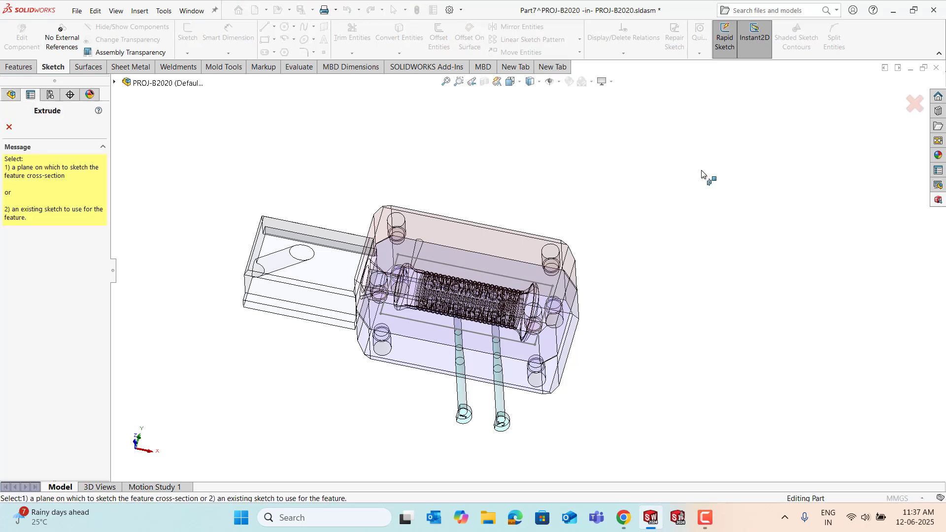
pyautogui.click(492, 279)
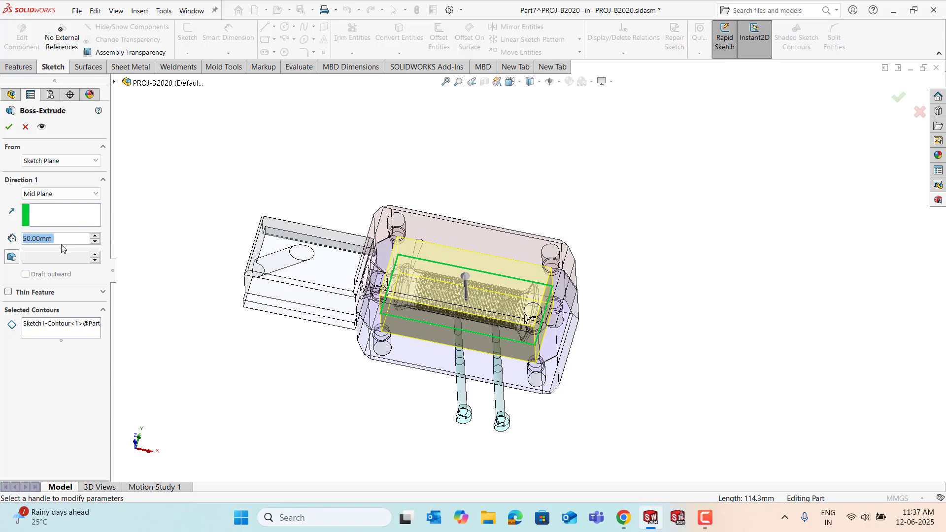
pyautogui.moveTo(193, 221); pyautogui.dragTo(201, 157, button='middle')
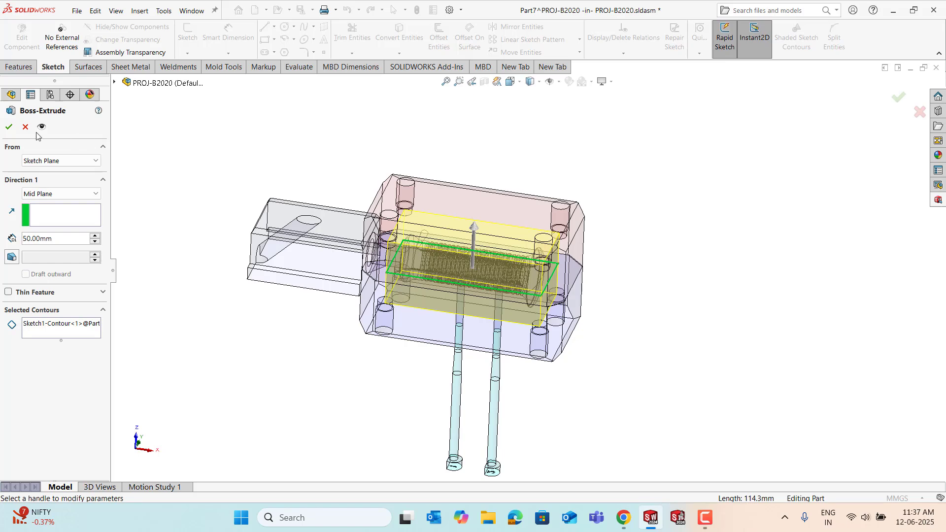
pyautogui.click(9, 127)
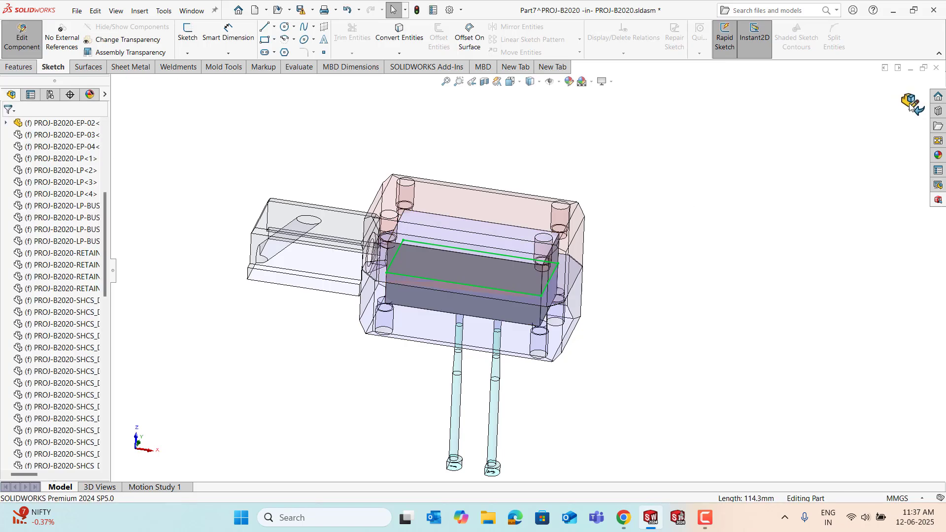
pyautogui.click(912, 104)
# Step: Open the new block part Part7 for editing in the context of the assembly
pyautogui.moveTo(564, 168); pyautogui.dragTo(566, 181, button='middle')
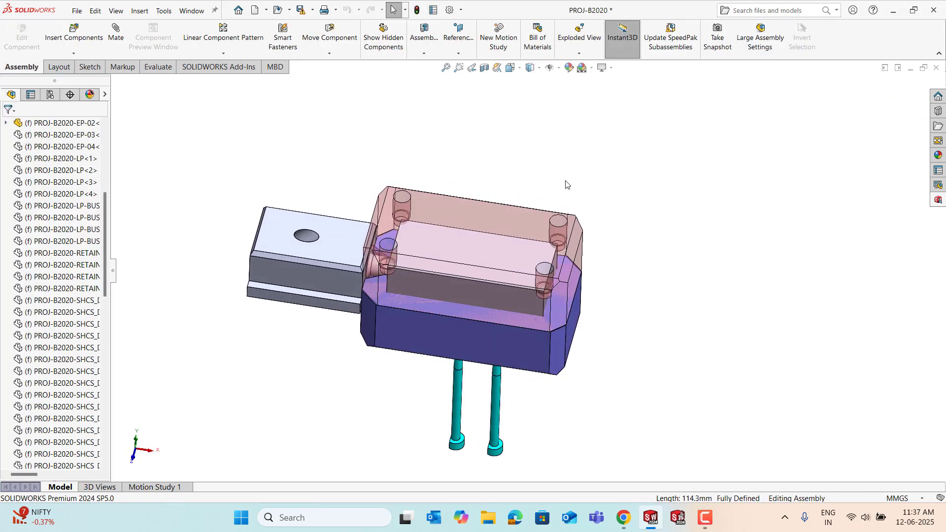
pyautogui.scroll(-15, 64, 415)
pyautogui.click(57, 443)
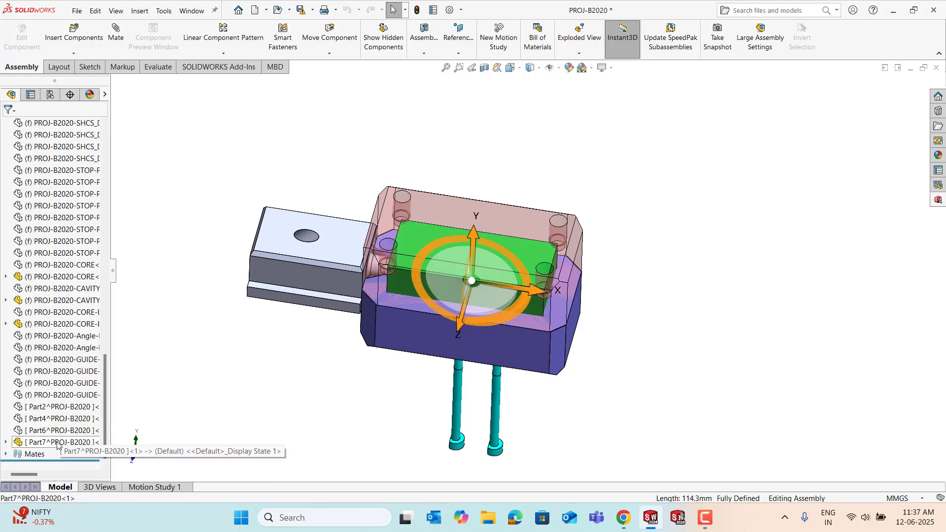
pyautogui.rightClick(57, 443)
pyautogui.click(111, 43)
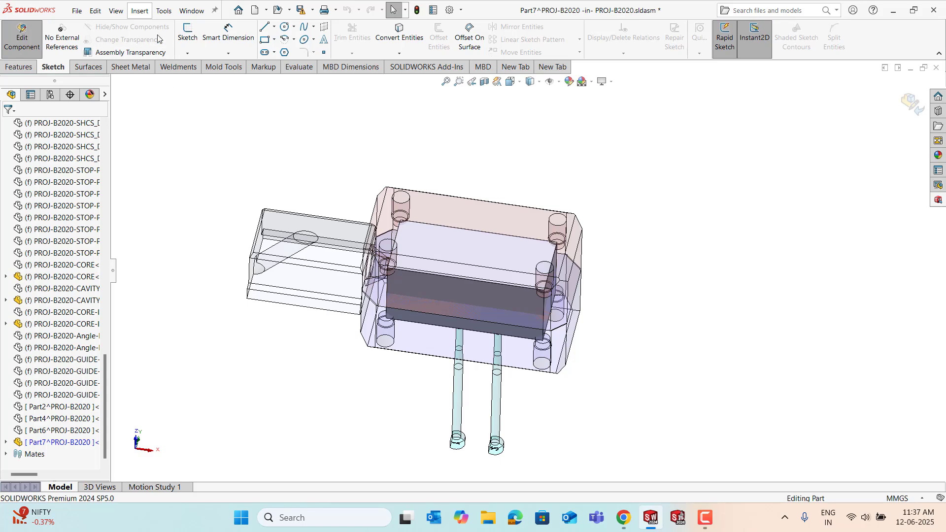
# Step: Start a Cavity feature on the block with the cavity, core, core insert and both ejector pins as design components
pyautogui.click(139, 12)
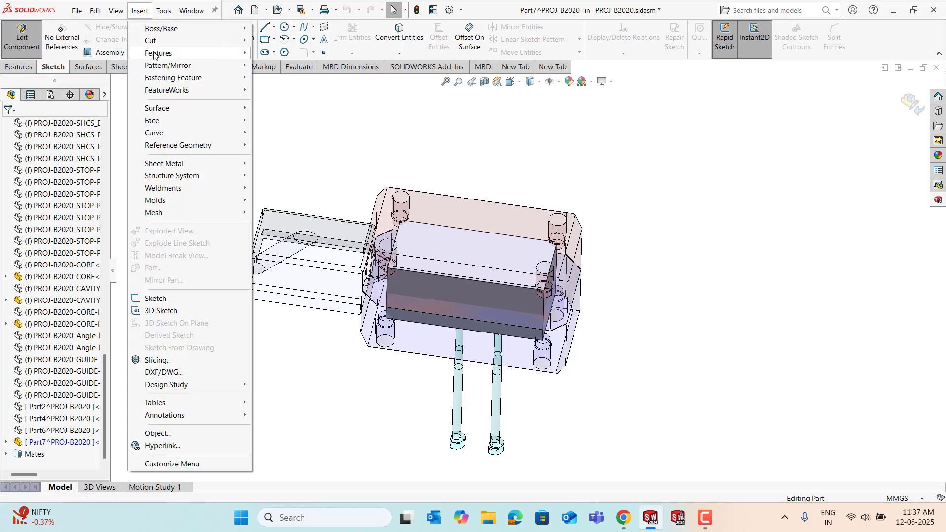
pyautogui.moveTo(154, 55)
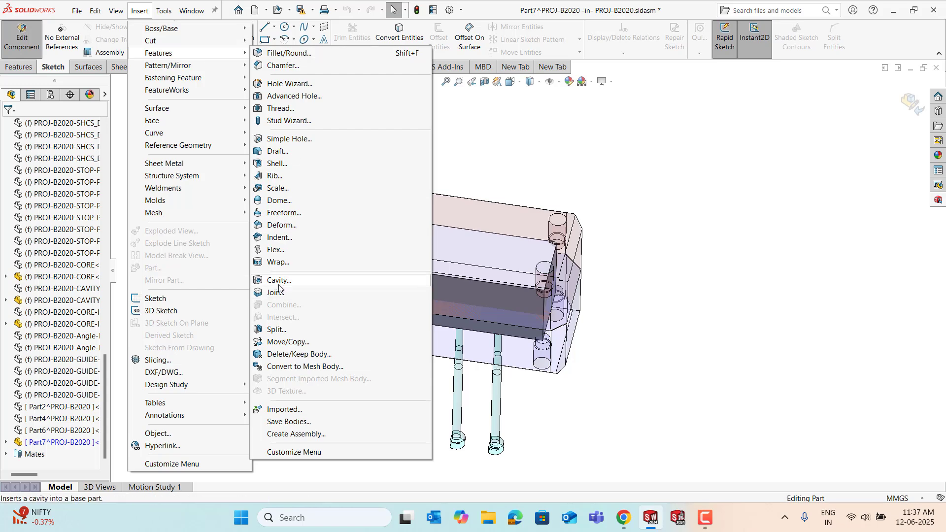
pyautogui.click(281, 281)
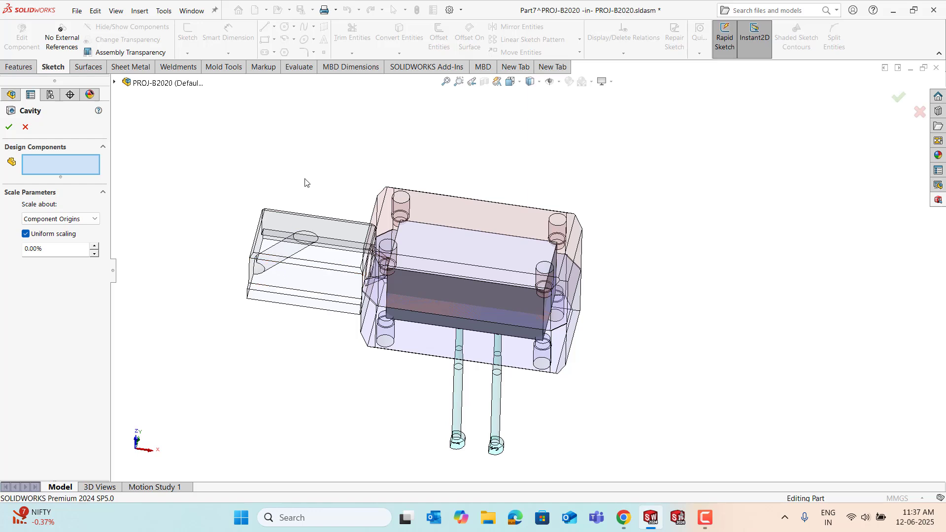
pyautogui.moveTo(279, 154); pyautogui.dragTo(653, 439)
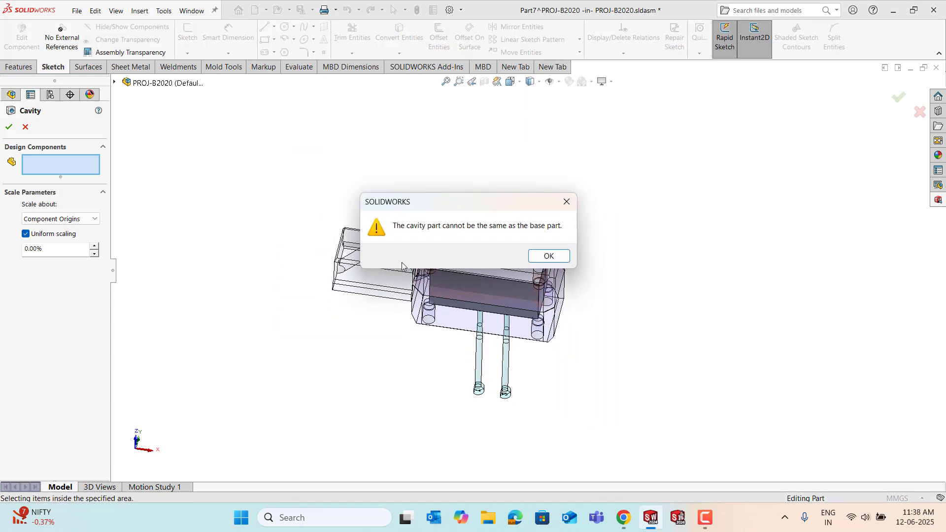
pyautogui.click(557, 257)
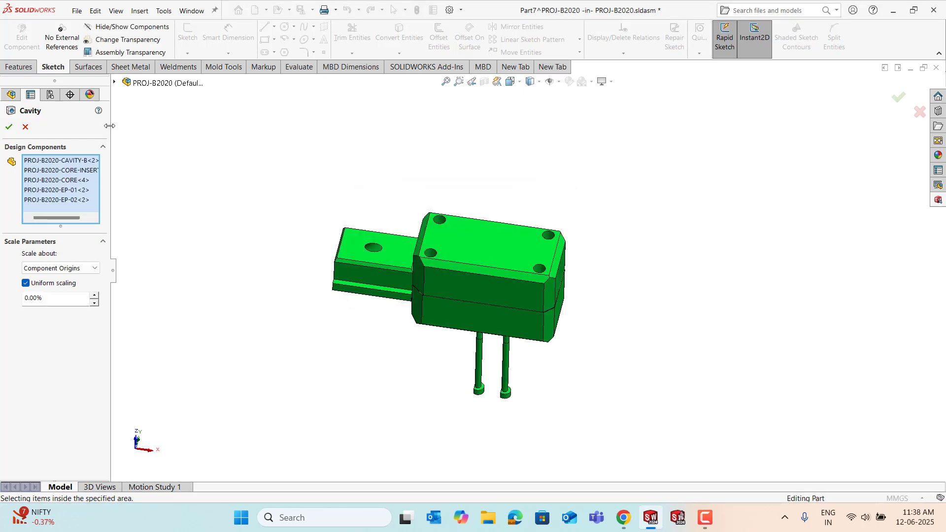
# Step: Finish the Cavity feature, keeping only Body 1, the molded part shape, as the selected body
pyautogui.click(7, 129)
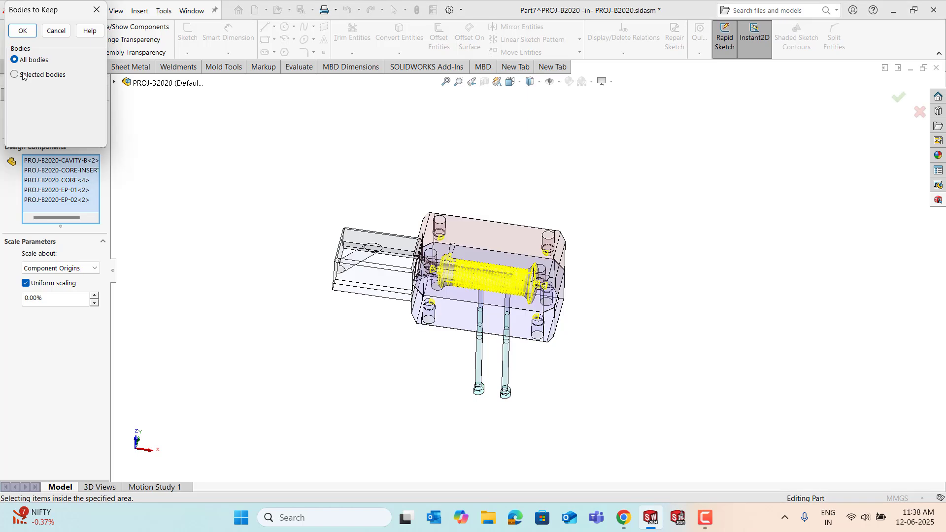
pyautogui.click(15, 75)
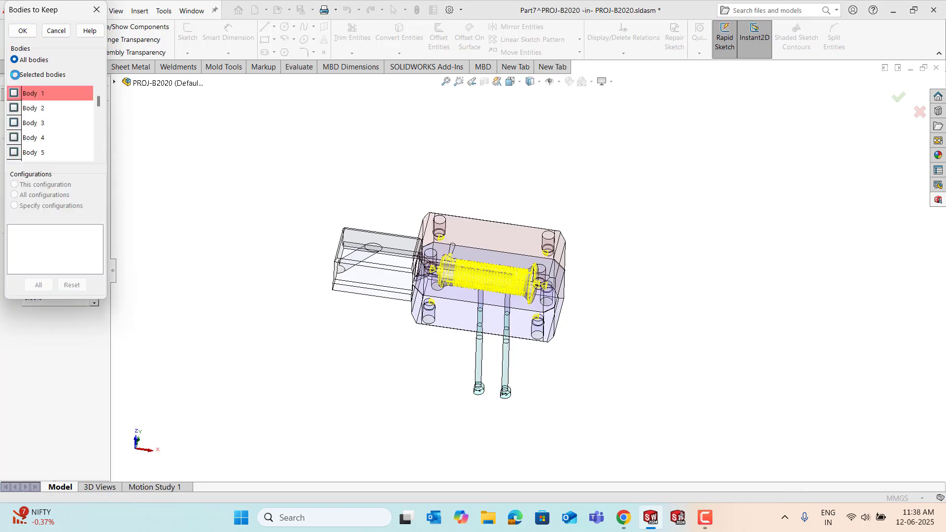
pyautogui.click(14, 94)
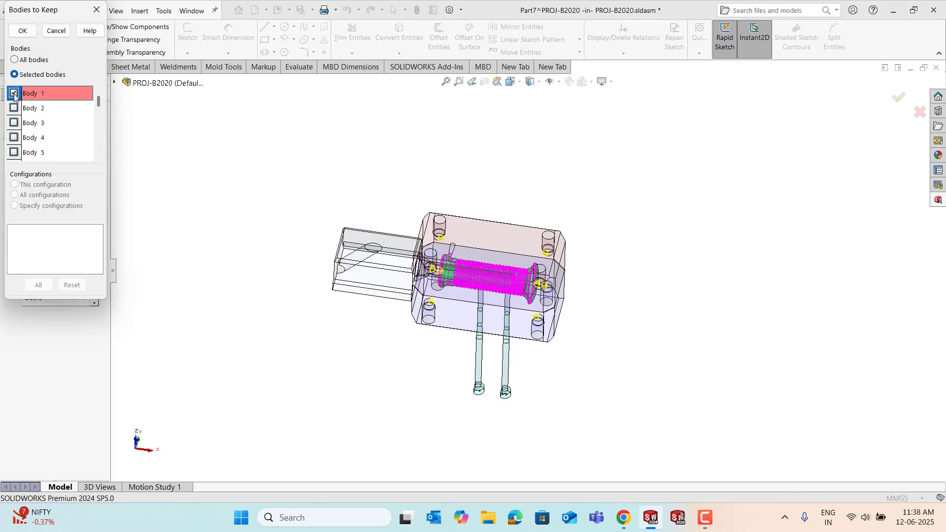
pyautogui.click(22, 31)
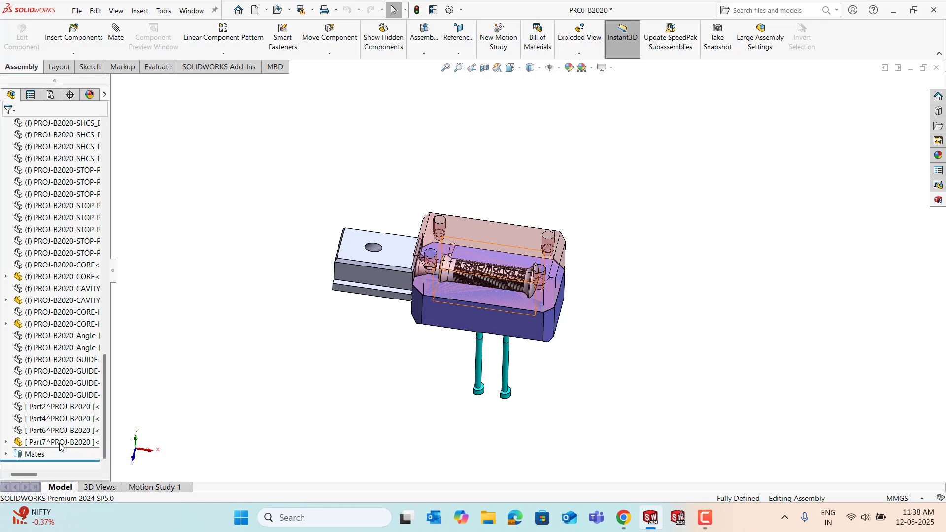
# Step: Open the new component Part7 from the mold assembly in its own part window
pyautogui.scroll(-3, 524, 286)
pyautogui.scroll(-5, 524, 286)
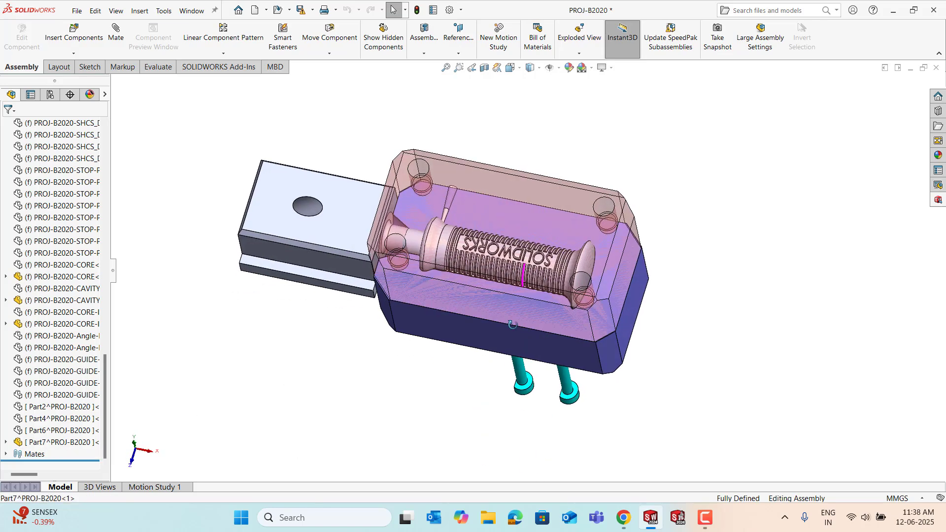
pyautogui.scroll(3, 532, 292)
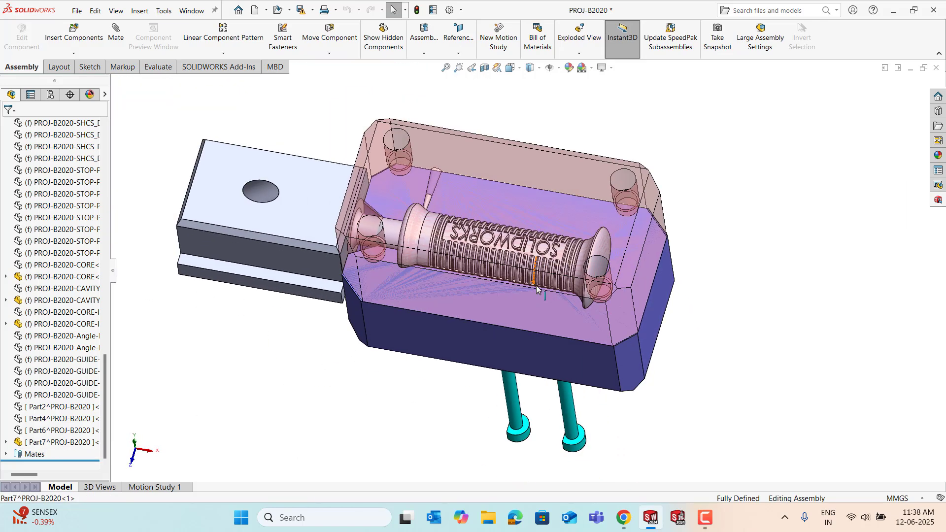
pyautogui.rightClick(69, 442)
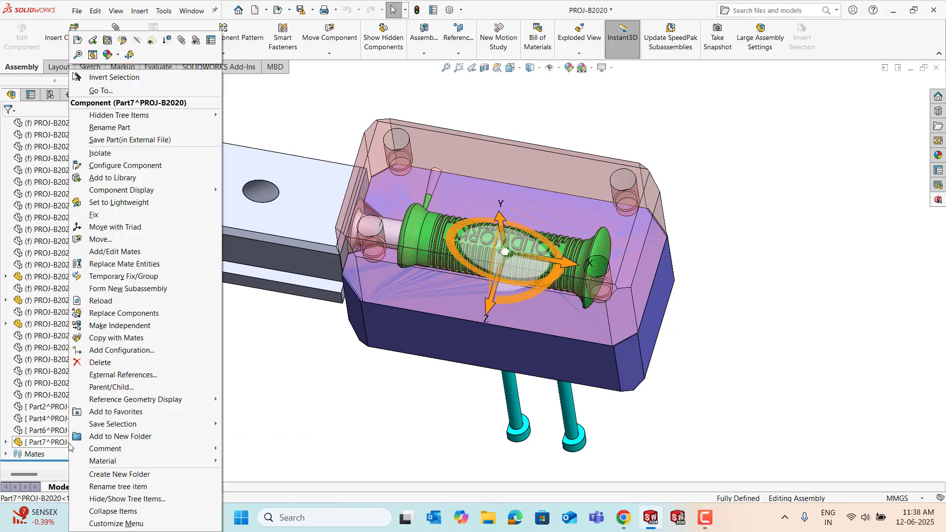
pyautogui.click(92, 41)
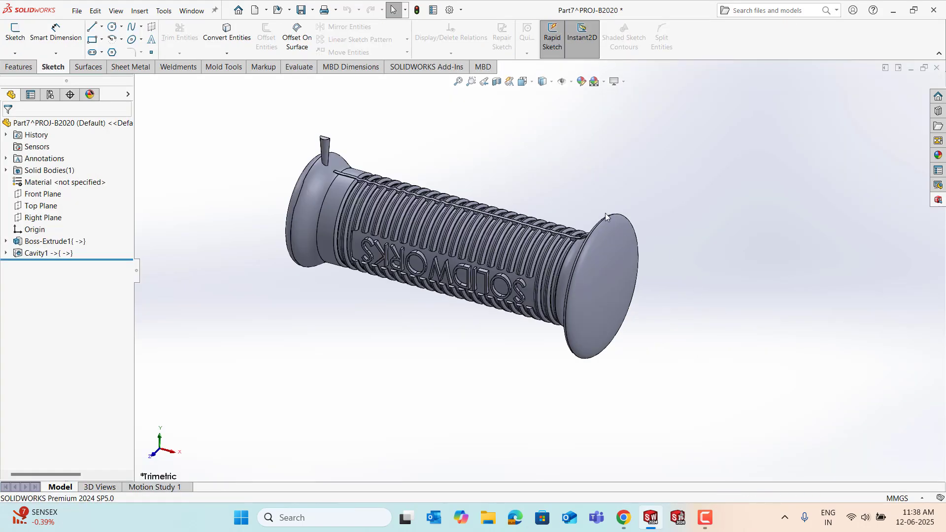
# Step: Remove the leftover gate stub on the grip's collar by deleting its three faces with the Delete and Patch option
pyautogui.moveTo(584, 125); pyautogui.dragTo(596, 202, button='middle')
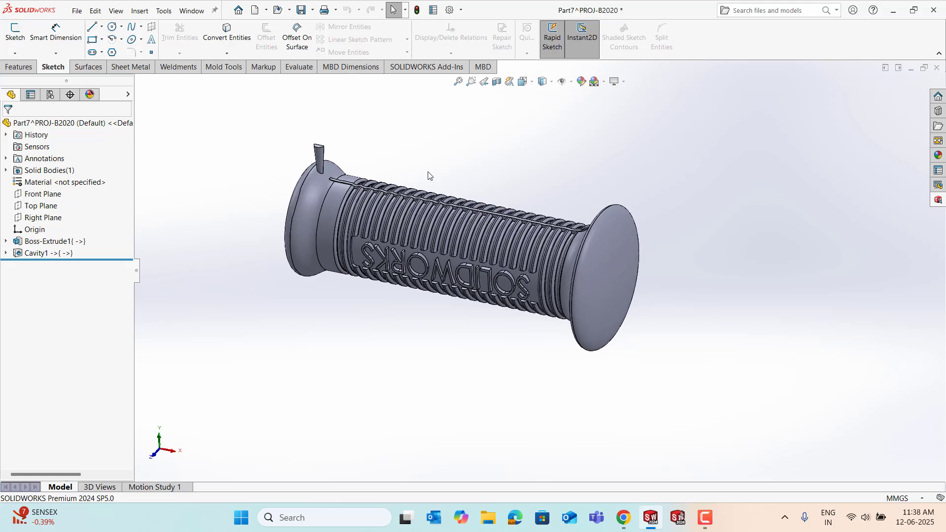
pyautogui.scroll(-2, 387, 166)
pyautogui.moveTo(345, 154); pyautogui.dragTo(328, 117, button='middle')
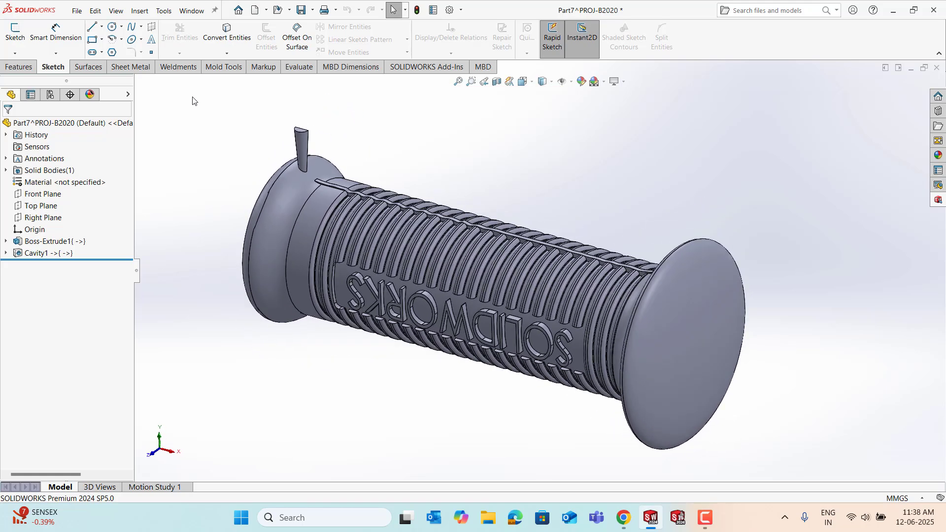
pyautogui.click(90, 67)
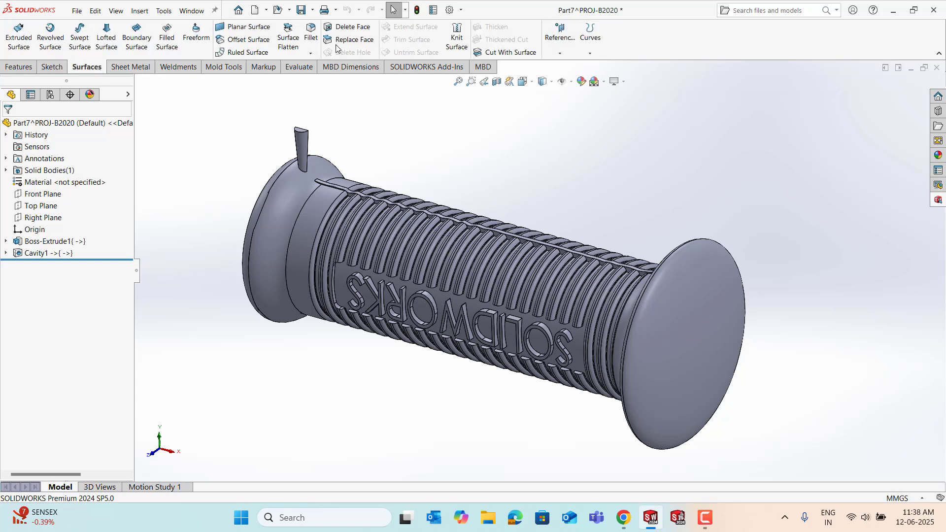
pyautogui.click(353, 27)
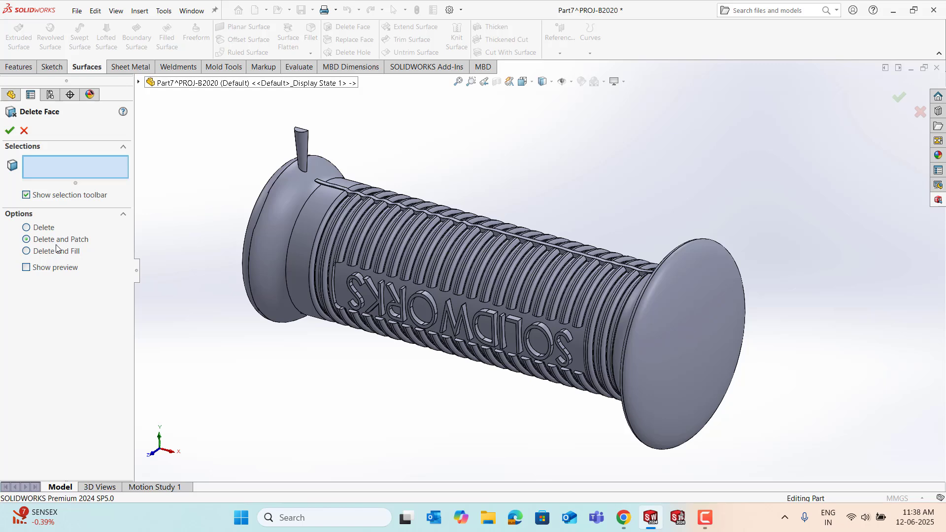
pyautogui.scroll(-5, 385, 183)
pyautogui.click(397, 200)
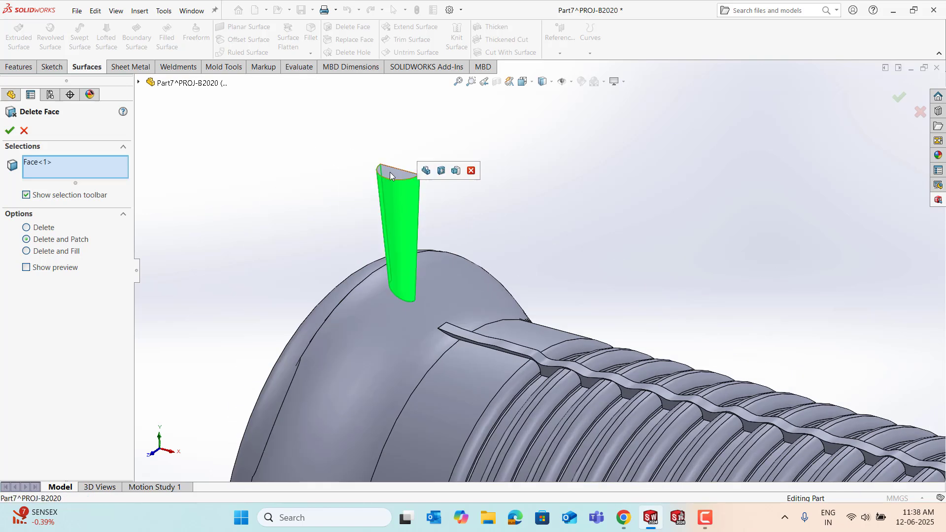
pyautogui.click(391, 175)
pyautogui.moveTo(442, 205); pyautogui.dragTo(357, 247, button='middle')
pyautogui.click(415, 207)
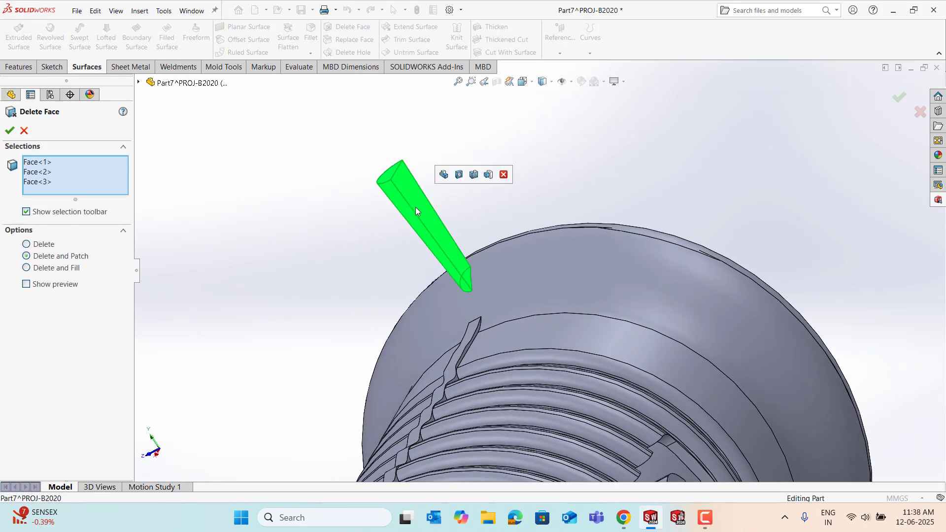
pyautogui.moveTo(415, 207); pyautogui.dragTo(564, 212, button='middle')
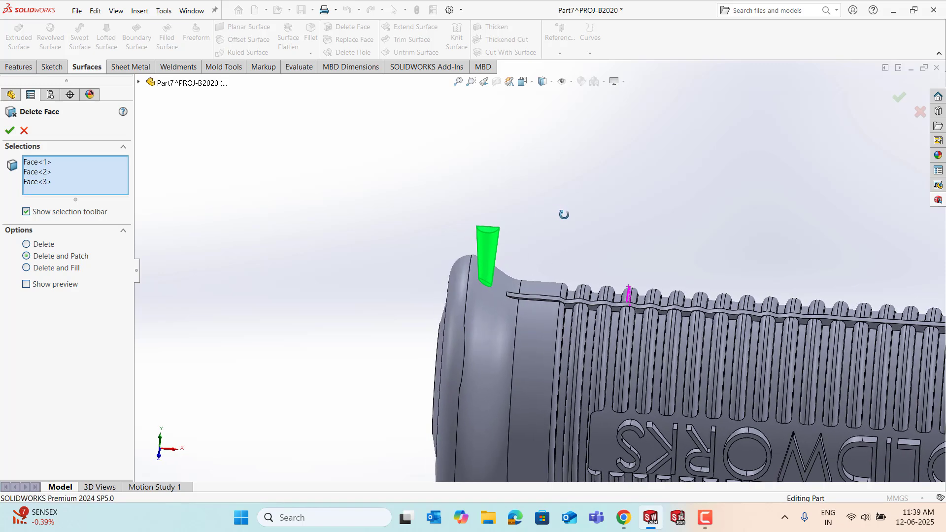
pyautogui.click(9, 131)
# Step: Assign ABS from the Plastics category as the part's material
pyautogui.scroll(5, 690, 261)
pyautogui.scroll(-1, 690, 258)
pyautogui.moveTo(689, 259); pyautogui.dragTo(670, 335, button='middle')
pyautogui.scroll(-3, 670, 386)
pyautogui.moveTo(659, 375); pyautogui.dragTo(651, 315, button='middle')
pyautogui.scroll(2, 650, 315)
pyautogui.rightClick(85, 183)
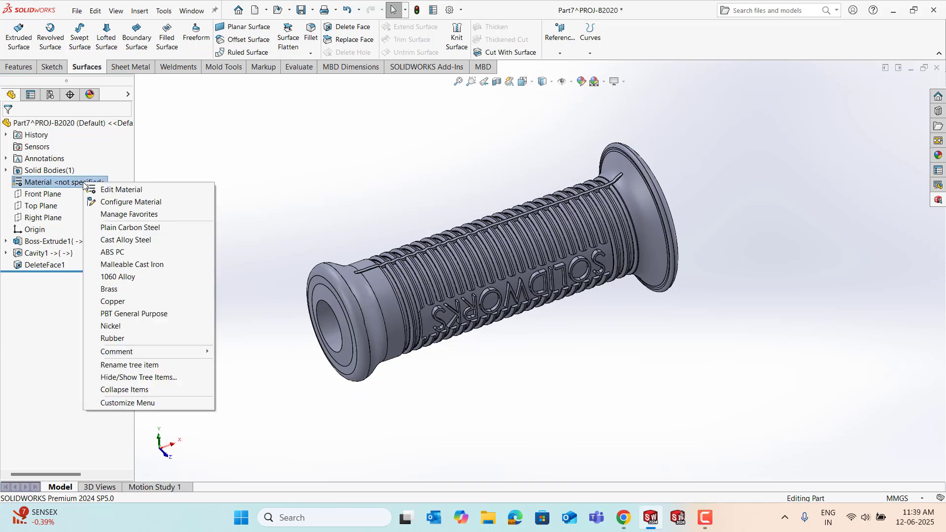
pyautogui.click(118, 189)
pyautogui.scroll(-6, 346, 236)
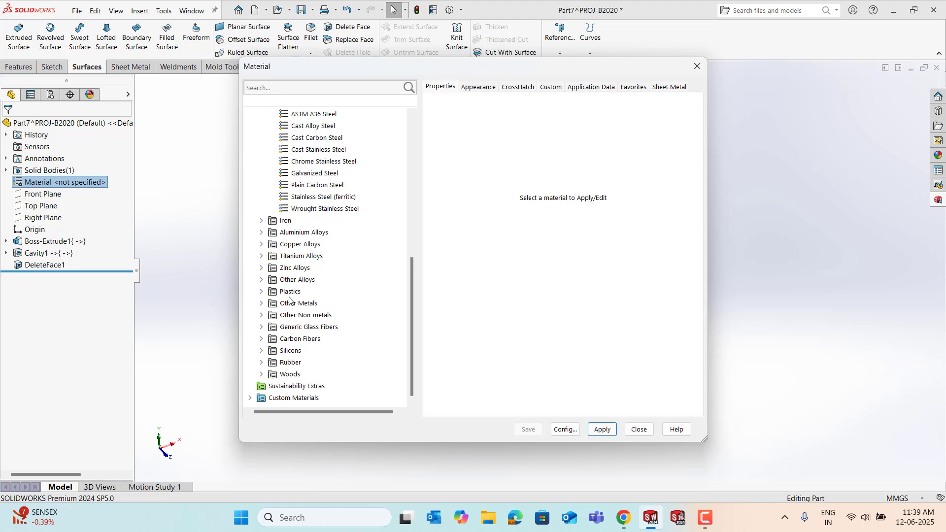
pyautogui.click(262, 292)
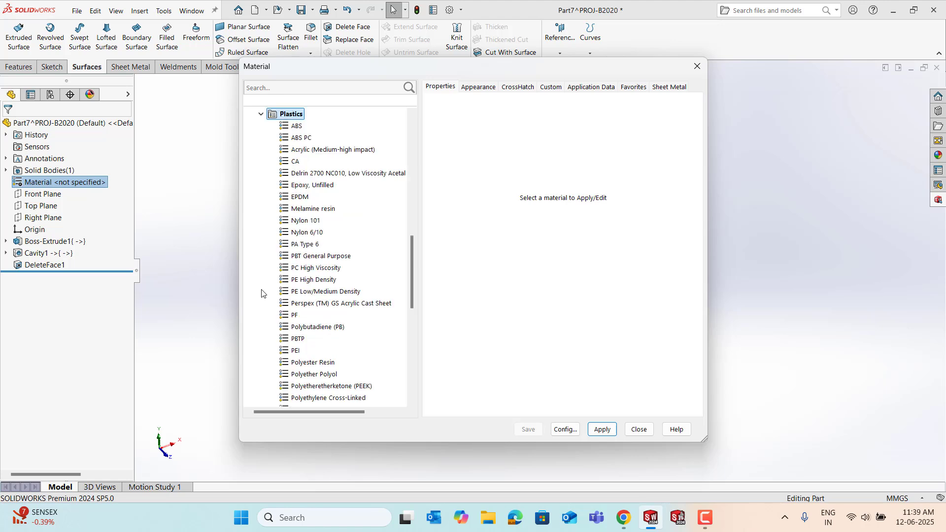
pyautogui.click(296, 126)
pyautogui.click(602, 429)
pyautogui.click(639, 429)
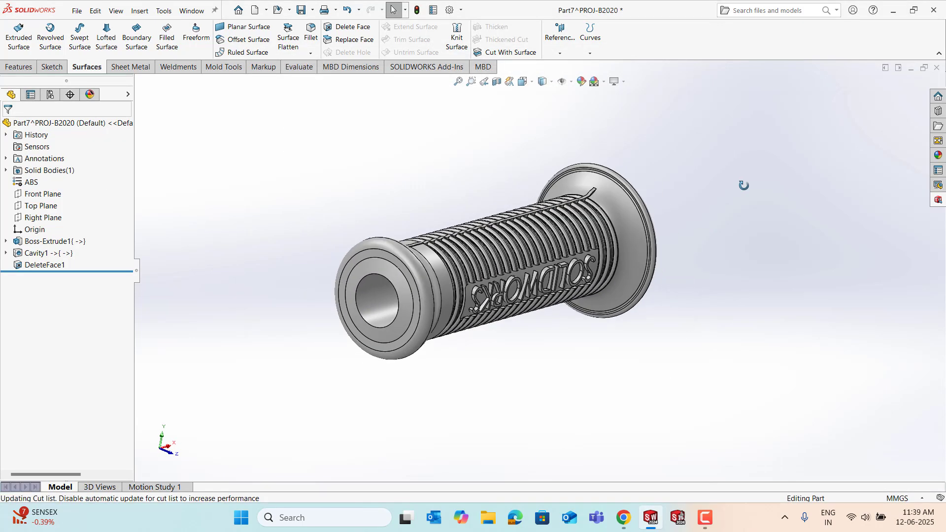
pyautogui.moveTo(744, 186); pyautogui.dragTo(691, 233, button='middle')
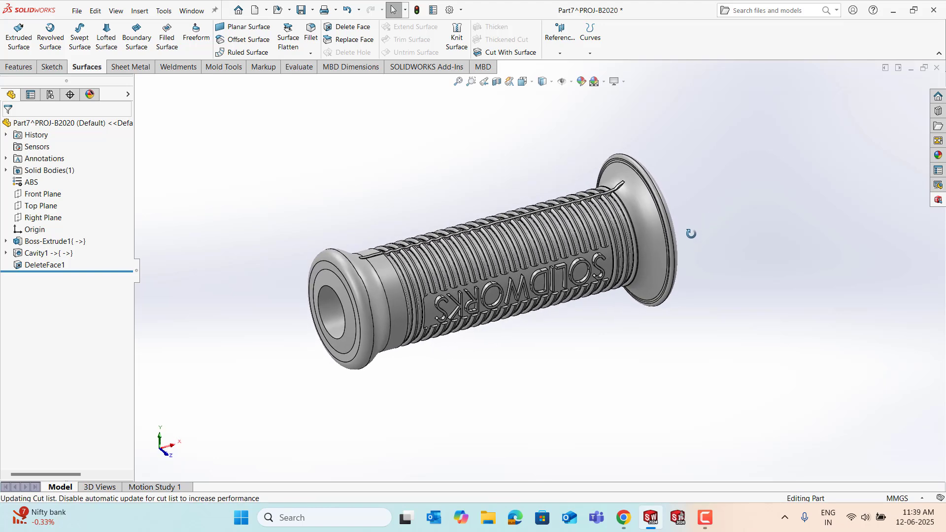